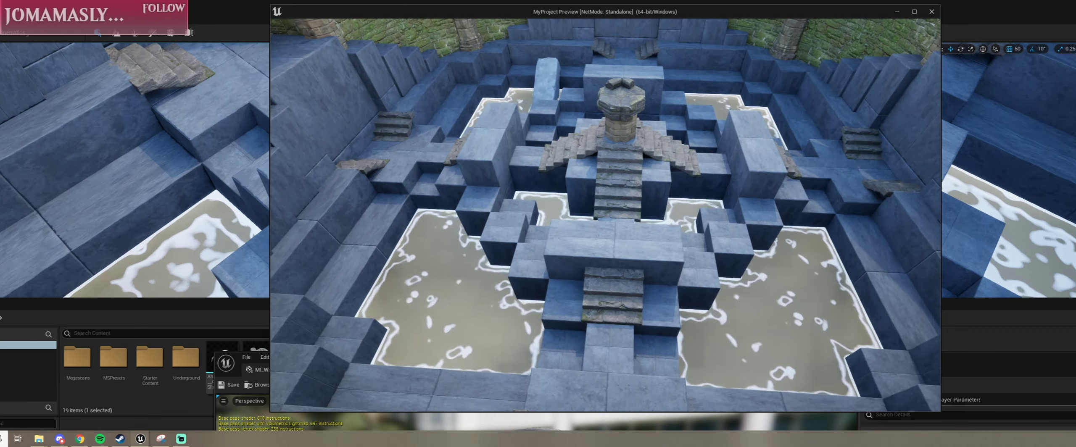
Step: Fly through the arena in the standalone preview to examine the rising water and foam edges, then end the preview
{"action": "key", "text": "s"}
{"action": "key", "text": "w"}
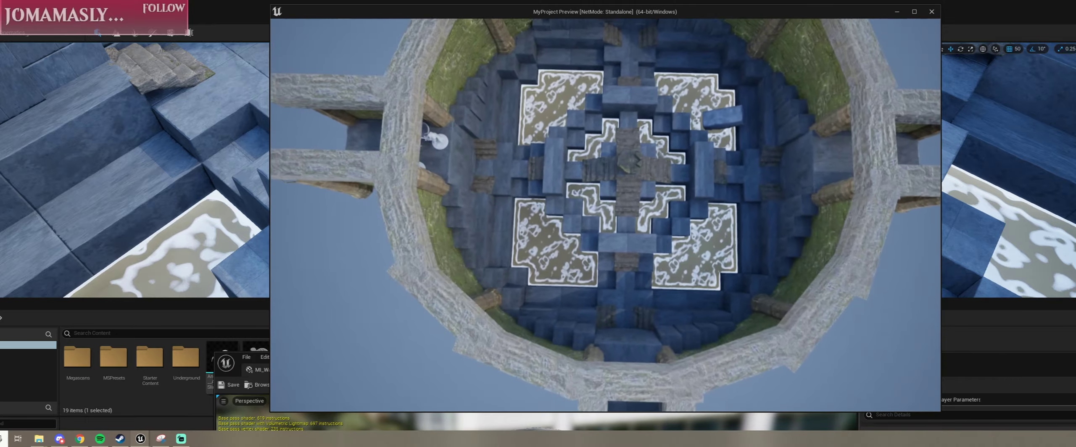
{"action": "key", "text": "w"}
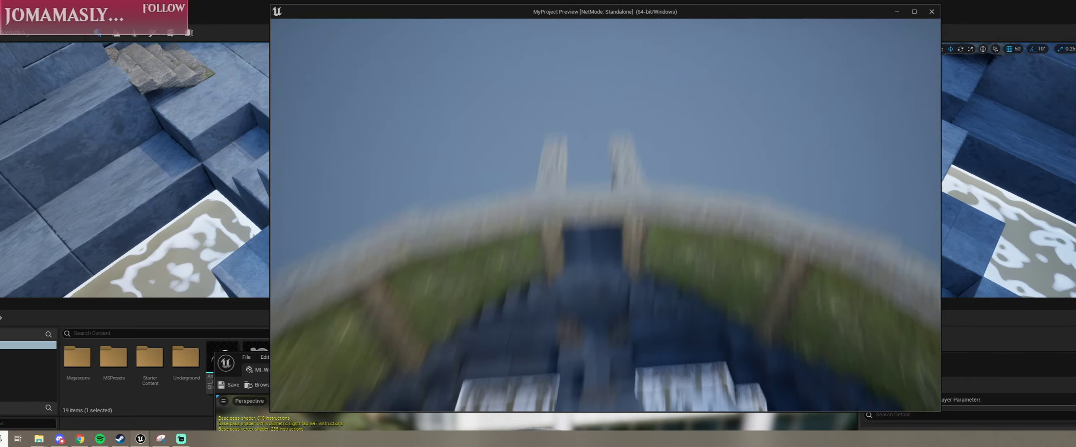
{"action": "key", "text": "s"}
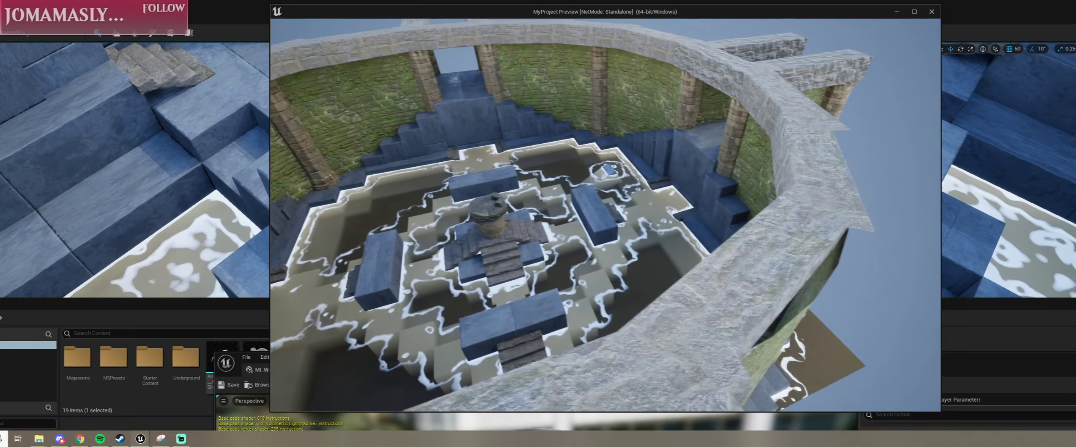
{"action": "key", "text": "w"}
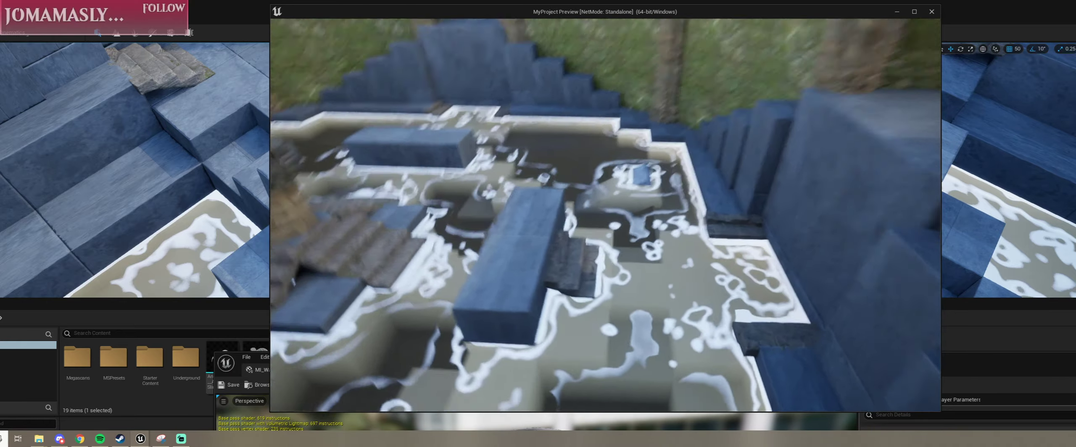
{"action": "key", "text": "a"}
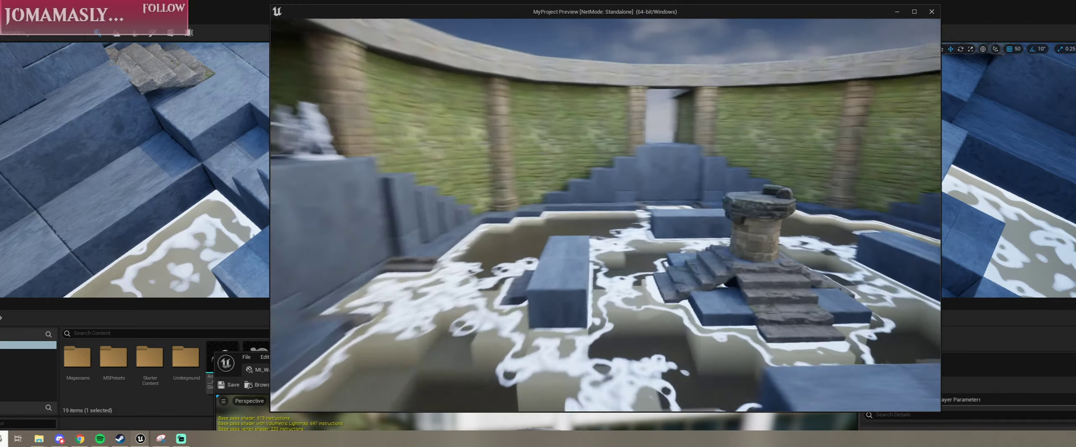
{"action": "key", "text": "w"}
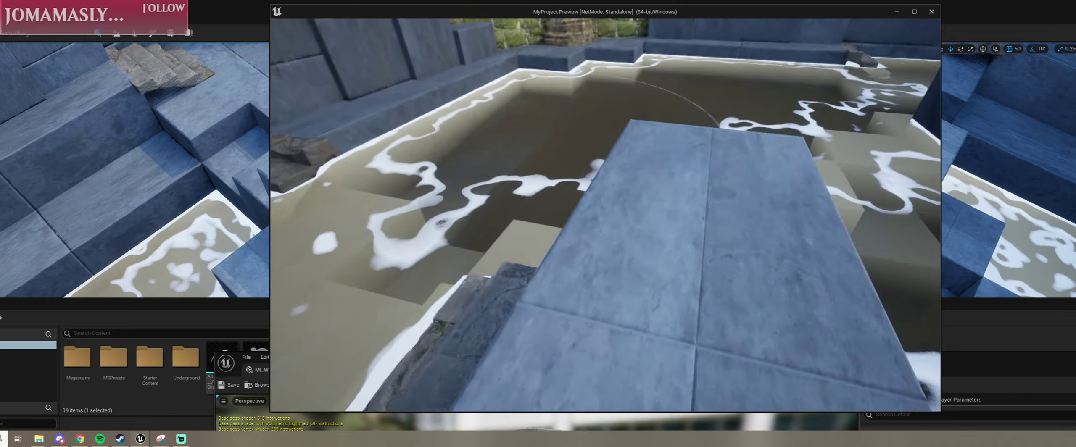
{"action": "key", "text": "w"}
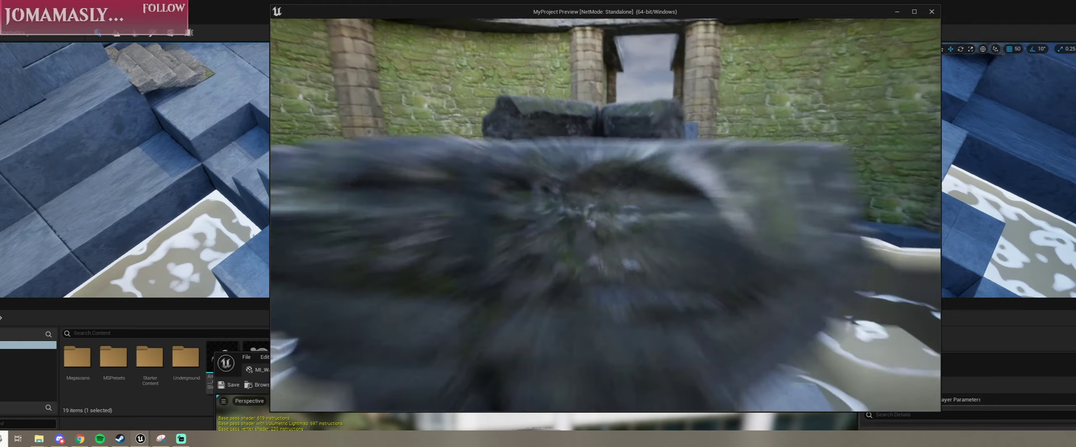
{"action": "key", "text": "d"}
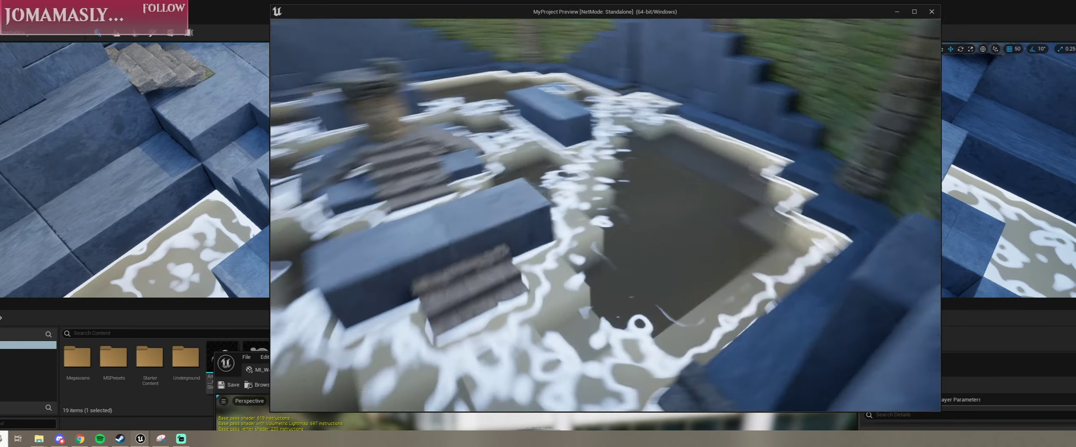
{"action": "key", "text": "s"}
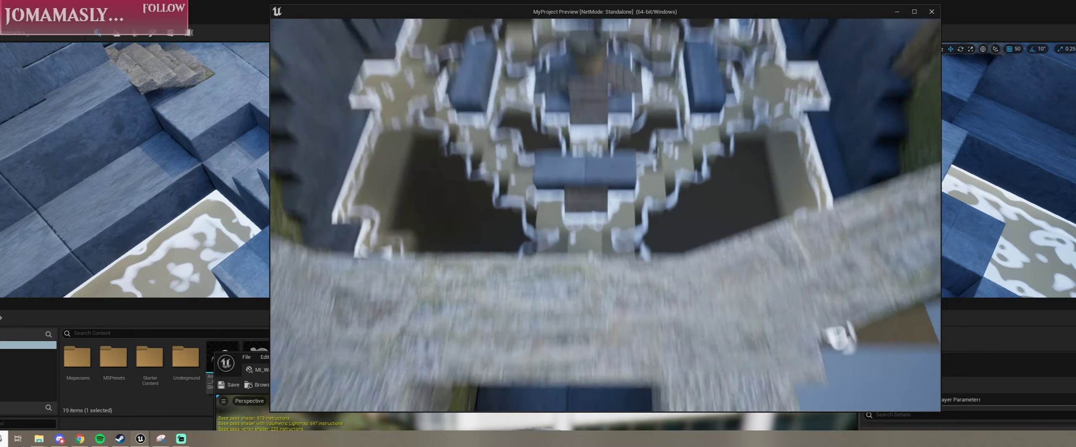
{"action": "key", "text": "w"}
{"action": "key", "text": "w"}
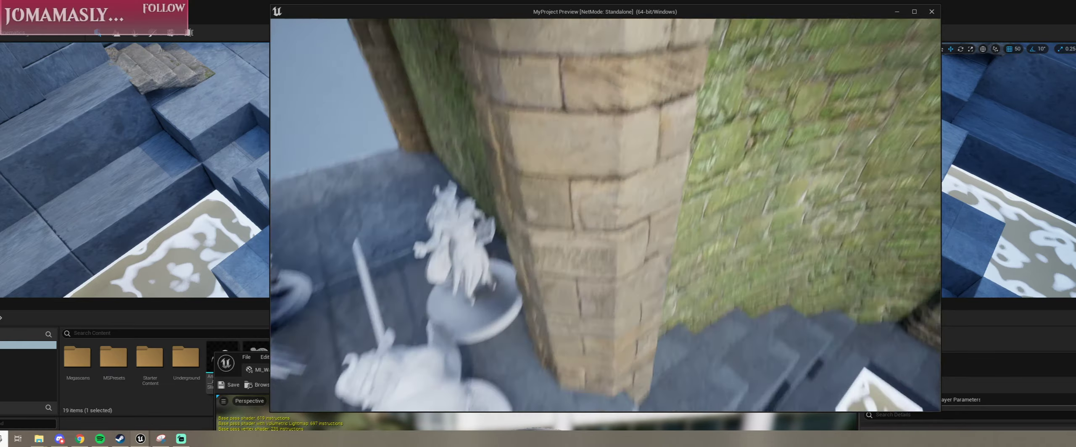
{"action": "key", "text": "Escape"}
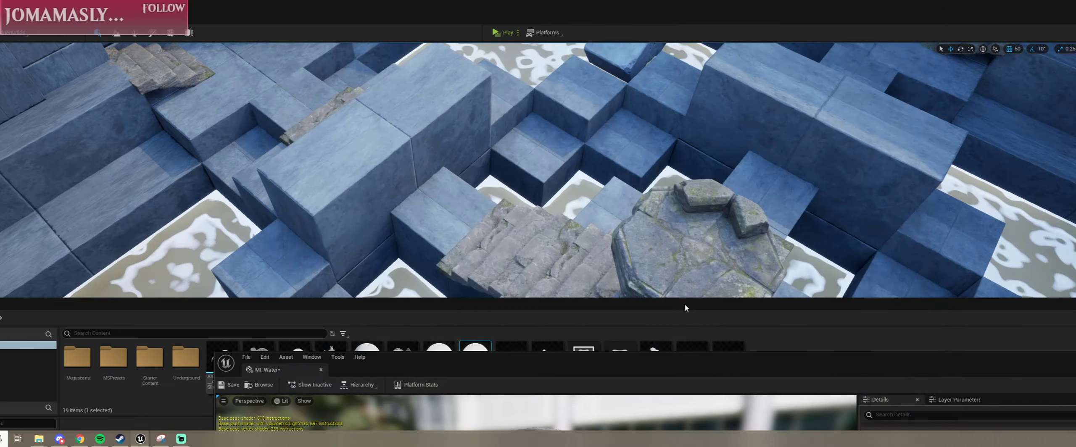
Step: Move the sword-bearing figurine from the entrance ledge between the pillars down to the arena's lower steps
{"action": "scroll", "coordinate": [552, 151], "scroll_direction": "down", "scroll_amount": 10}
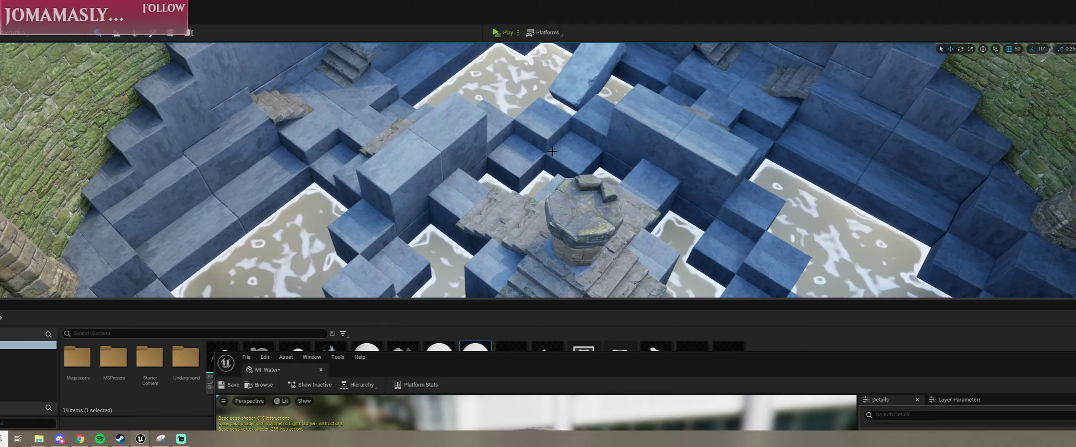
{"action": "right_click_drag", "start_coordinate": [552, 152], "coordinate": [752, 113]}
{"action": "key", "text": "w"}
{"action": "key", "text": "w"}
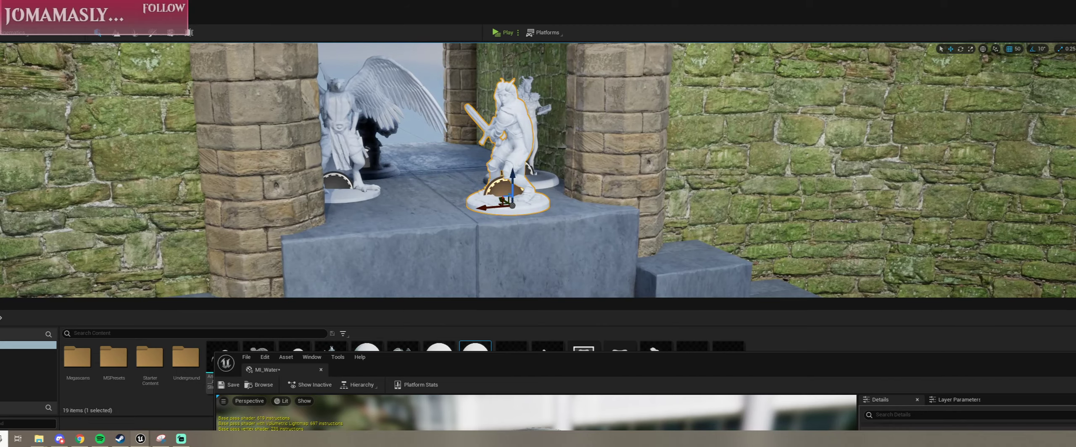
{"action": "key", "text": "s"}
{"action": "right_click_drag", "start_coordinate": [530, 246], "coordinate": [643, 291]}
{"action": "key", "text": "w"}
{"action": "right_click_drag", "start_coordinate": [529, 246], "coordinate": [591, 278]}
{"action": "key", "text": "s"}
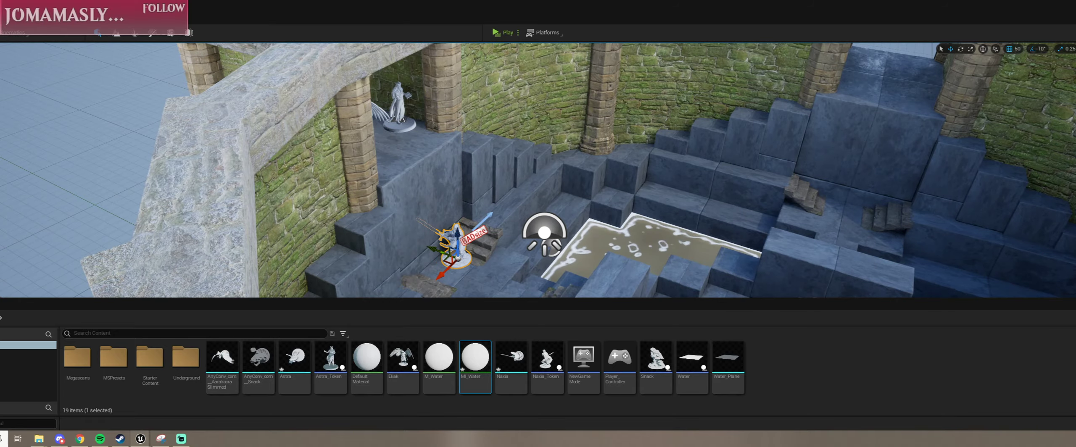
Step: Place the sword-bearing figurine on top of the long stone block between the side steps and the central pedestal
{"action": "left_click_drag", "start_coordinate": [530, 246], "coordinate": [562, 286], "text": "alt"}
{"action": "right_click_drag", "start_coordinate": [561, 286], "coordinate": [576, 294]}
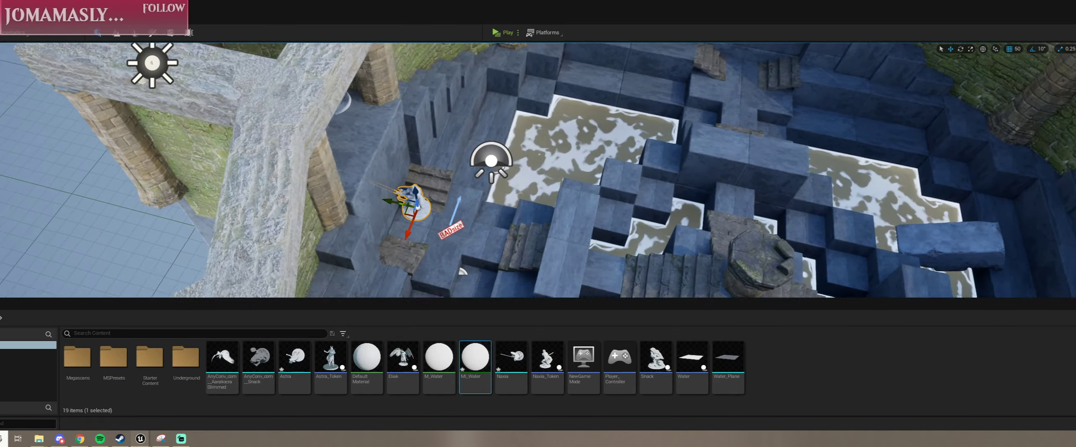
{"action": "middle_click_drag", "start_coordinate": [391, 247], "coordinate": [345, 217]}
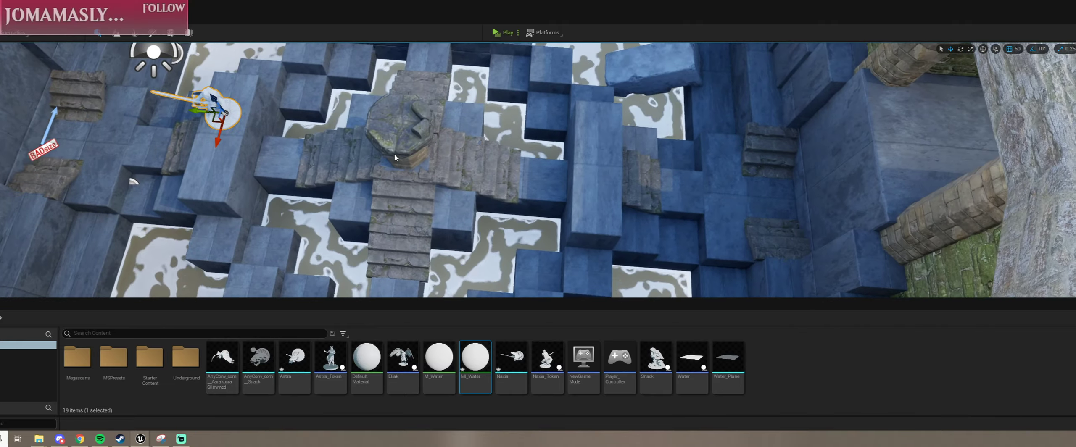
{"action": "right_click_drag", "start_coordinate": [395, 158], "coordinate": [191, 94]}
{"action": "right_click_drag", "start_coordinate": [379, 179], "coordinate": [431, 183]}
{"action": "left_click", "coordinate": [426, 170]}
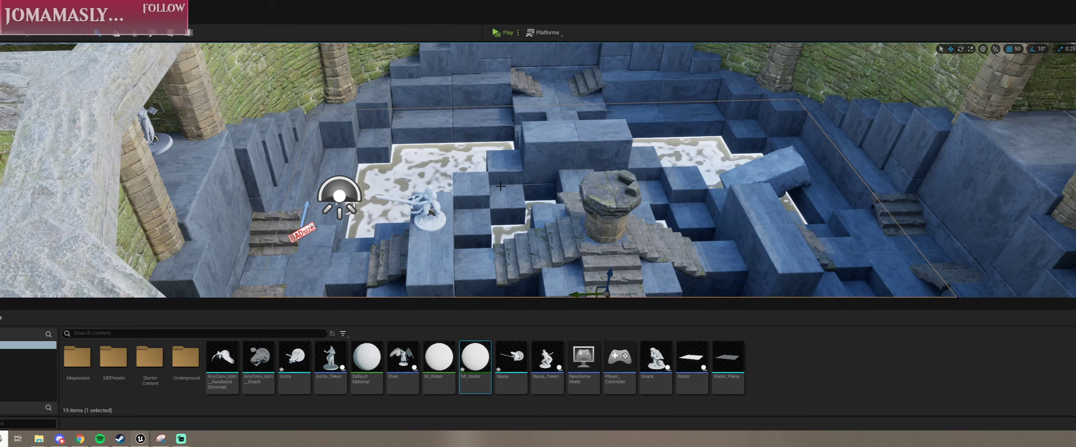
Step: Open the M_Water material in the material editor
{"action": "scroll", "coordinate": [504, 188], "scroll_direction": "up", "scroll_amount": 4}
{"action": "scroll", "coordinate": [481, 199], "scroll_direction": "down", "scroll_amount": 5}
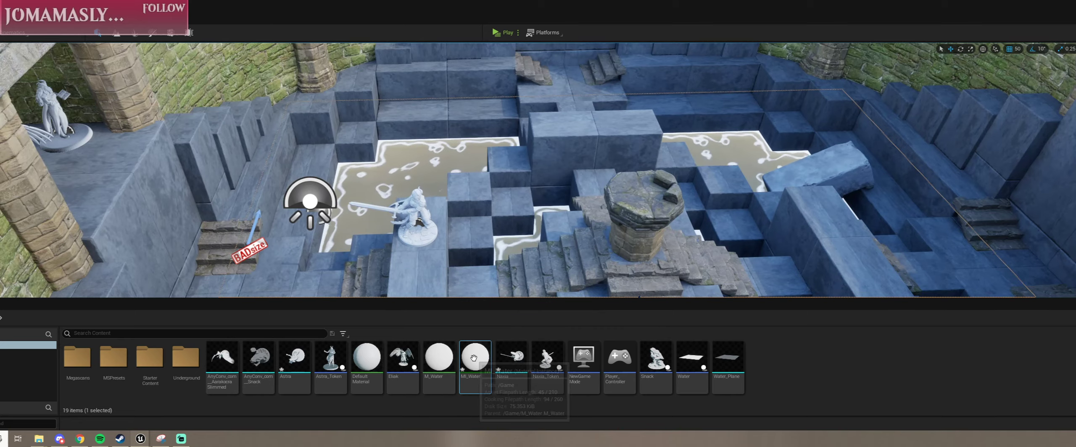
{"action": "left_click", "coordinate": [438, 361]}
{"action": "double_click", "coordinate": [438, 362]}
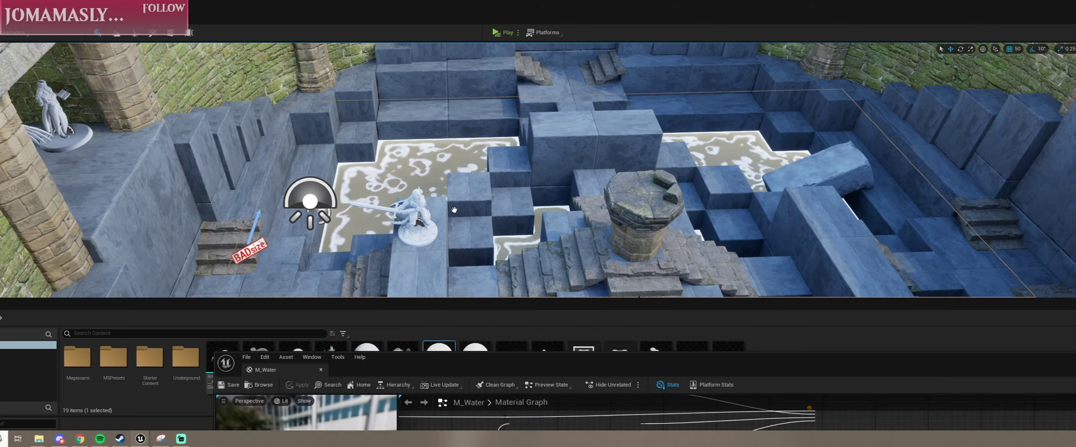
{"action": "scroll", "coordinate": [563, 249], "scroll_direction": "down", "scroll_amount": 11}
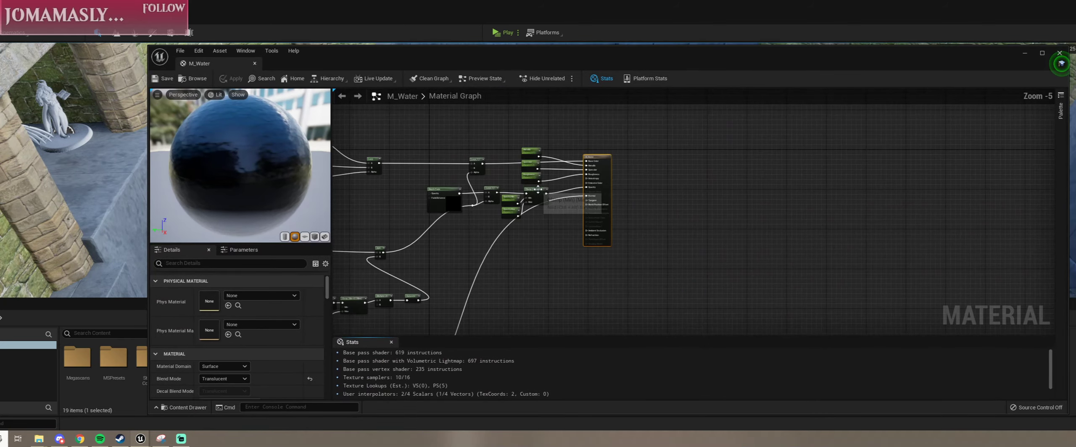
Step: Examine the overall node network of the M_Water graph, from the texture coordinate inputs to the output node
{"action": "scroll", "coordinate": [562, 250], "scroll_direction": "up", "scroll_amount": 6}
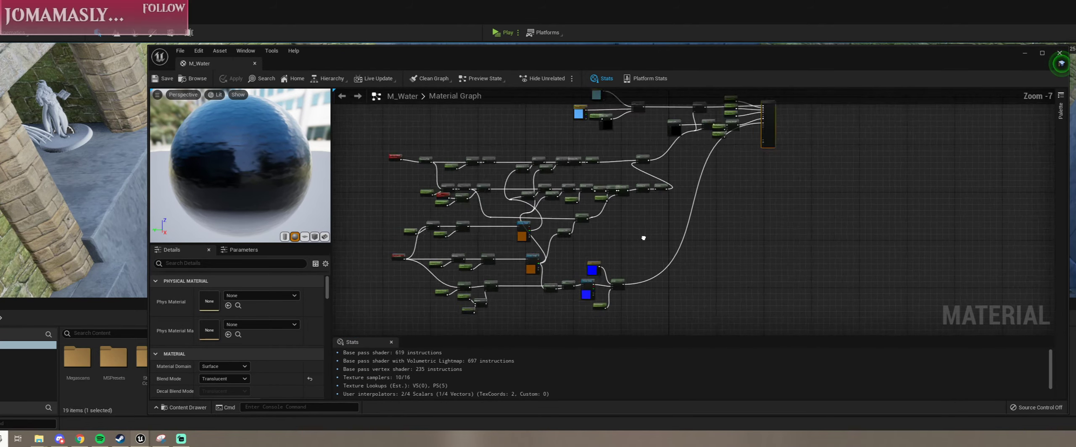
{"action": "right_click_drag", "start_coordinate": [1051, 184], "coordinate": [958, 159]}
{"action": "scroll", "coordinate": [922, 180], "scroll_direction": "down", "scroll_amount": 1}
{"action": "scroll", "coordinate": [669, 159], "scroll_direction": "up", "scroll_amount": 2}
{"action": "right_click_drag", "start_coordinate": [669, 158], "coordinate": [575, 335]}
{"action": "scroll", "coordinate": [677, 211], "scroll_direction": "up", "scroll_amount": 1}
{"action": "scroll", "coordinate": [488, 180], "scroll_direction": "down", "scroll_amount": 1}
{"action": "scroll", "coordinate": [488, 180], "scroll_direction": "down", "scroll_amount": 2}
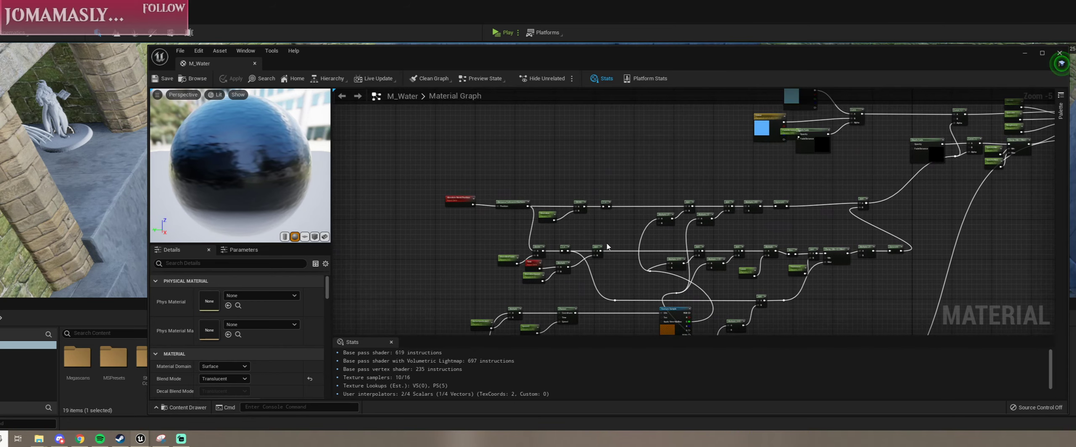
{"action": "right_click_drag", "start_coordinate": [714, 177], "coordinate": [536, 280]}
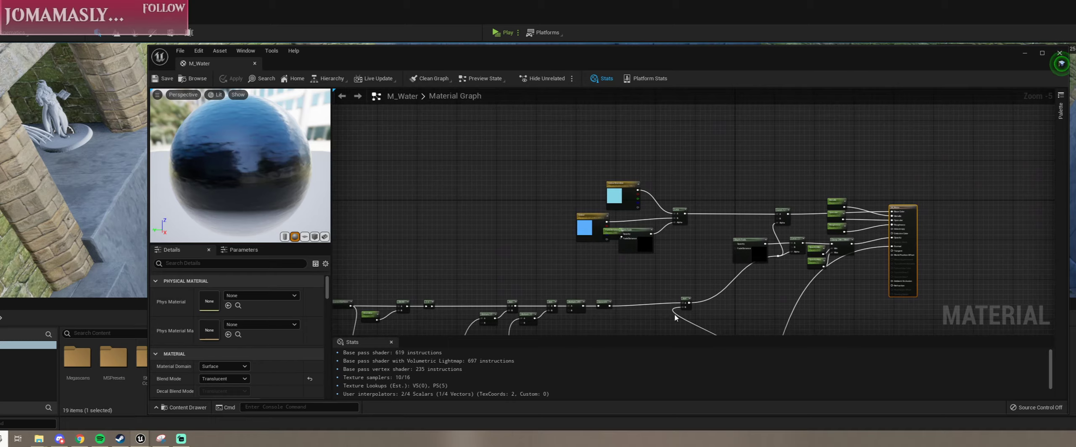
{"action": "right_click_drag", "start_coordinate": [676, 320], "coordinate": [813, 109]}
{"action": "scroll", "coordinate": [675, 305], "scroll_direction": "up", "scroll_amount": 2}
{"action": "right_click_drag", "start_coordinate": [589, 307], "coordinate": [873, 235]}
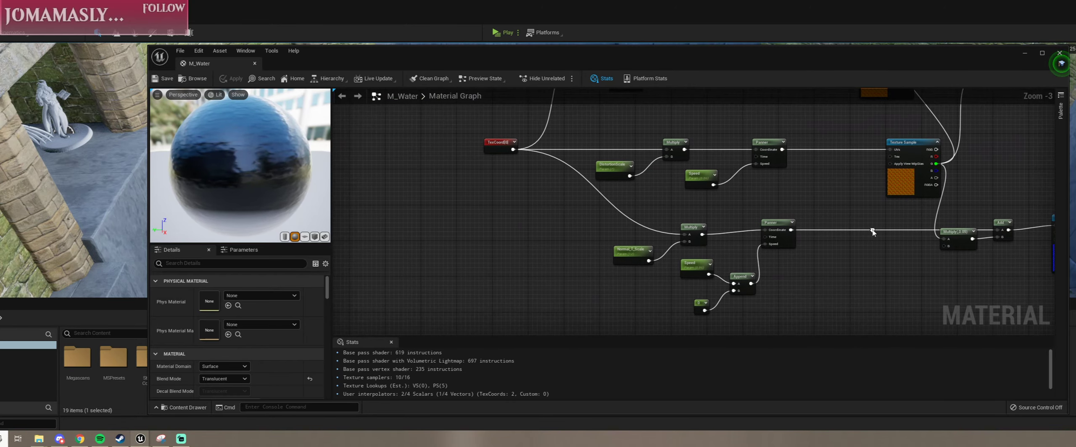
Step: Inspect the normal map branch: the Normal_T_Scale parameter, its Panner, the T_Water_N texture sample and the blue constant vector
{"action": "right_click_drag", "start_coordinate": [593, 198], "coordinate": [501, 240]}
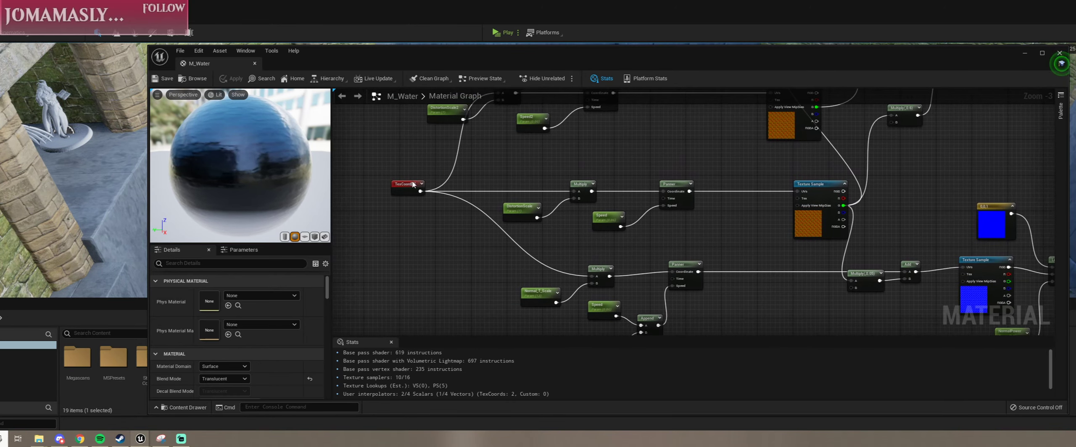
{"action": "left_click", "coordinate": [527, 296]}
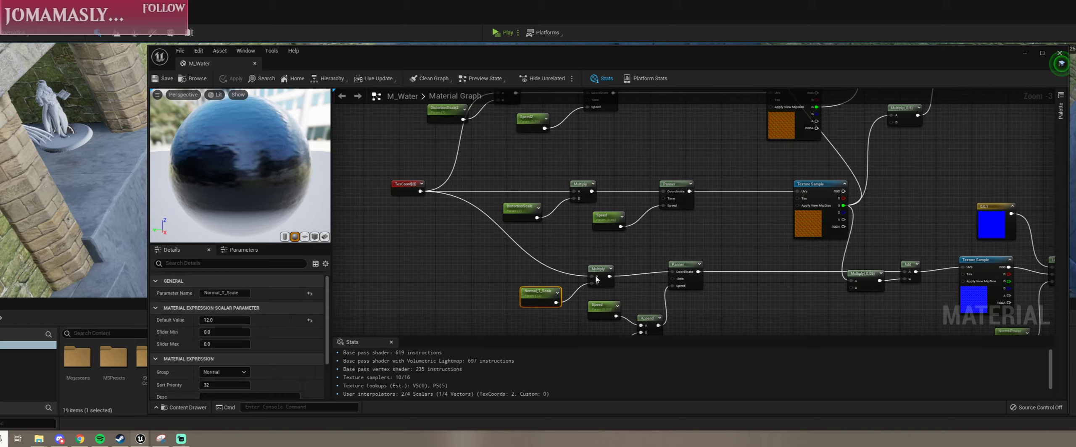
{"action": "right_click_drag", "start_coordinate": [657, 252], "coordinate": [606, 226]}
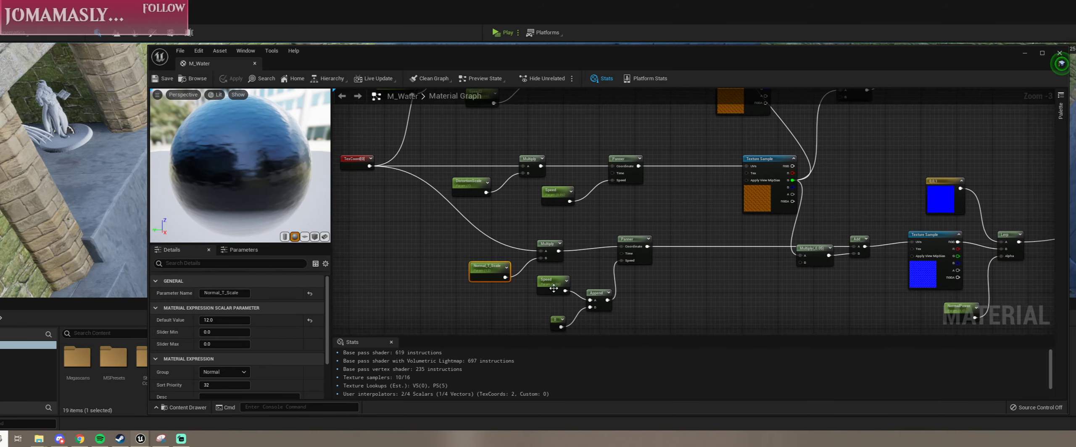
{"action": "left_click", "coordinate": [631, 242]}
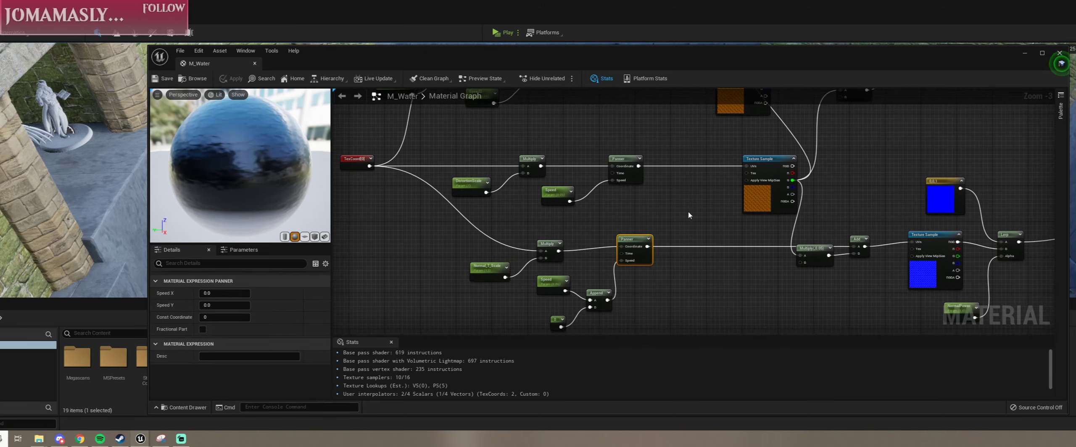
{"action": "right_click_drag", "start_coordinate": [753, 174], "coordinate": [667, 202]}
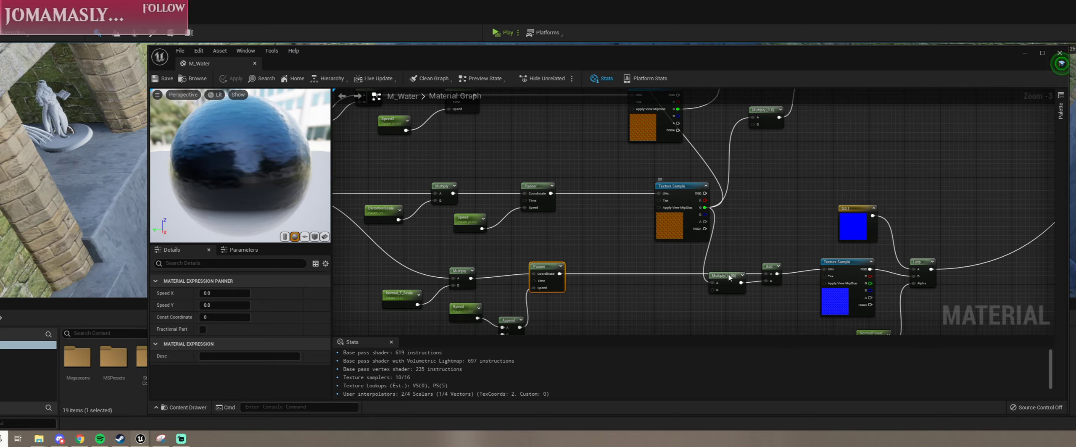
{"action": "left_click", "coordinate": [849, 274]}
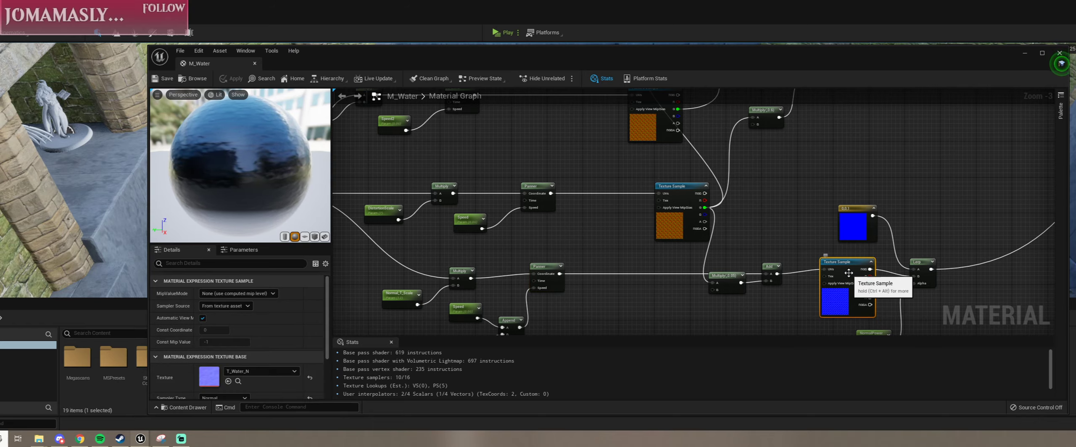
{"action": "right_click_drag", "start_coordinate": [813, 250], "coordinate": [640, 236]}
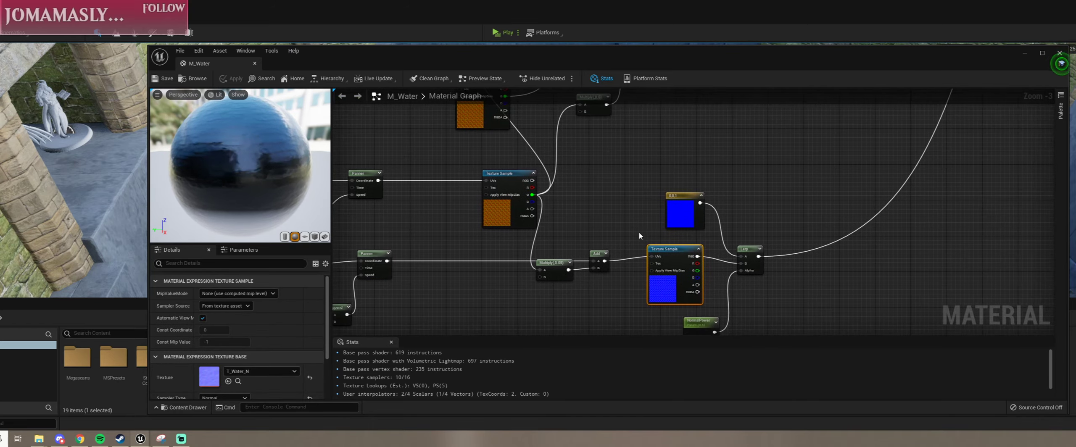
{"action": "left_click", "coordinate": [687, 211]}
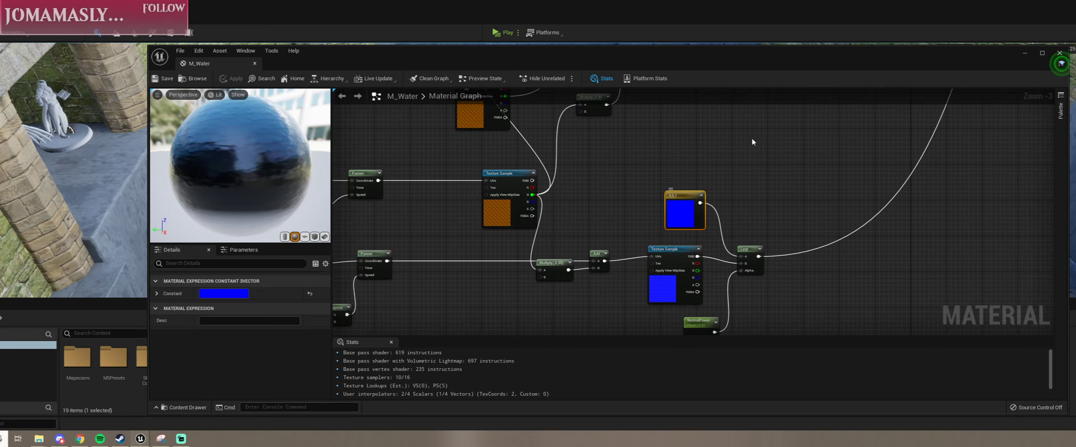
Step: Trace the colour, depth fade and opacity nodes at the M_Water output back to the foam and distortion branches
{"action": "right_click_drag", "start_coordinate": [769, 130], "coordinate": [502, 276]}
{"action": "right_click_drag", "start_coordinate": [677, 139], "coordinate": [628, 295]}
{"action": "right_click_drag", "start_coordinate": [684, 173], "coordinate": [575, 297]}
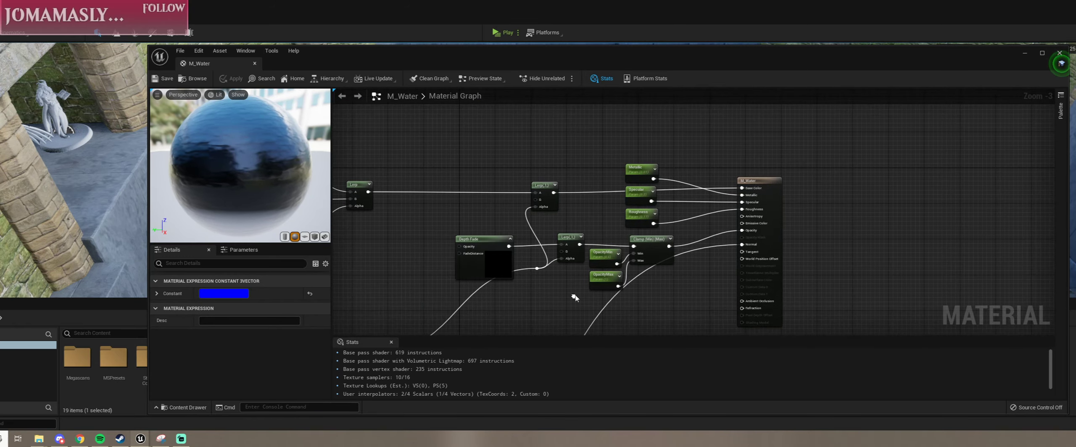
{"action": "right_click_drag", "start_coordinate": [423, 274], "coordinate": [502, 228]}
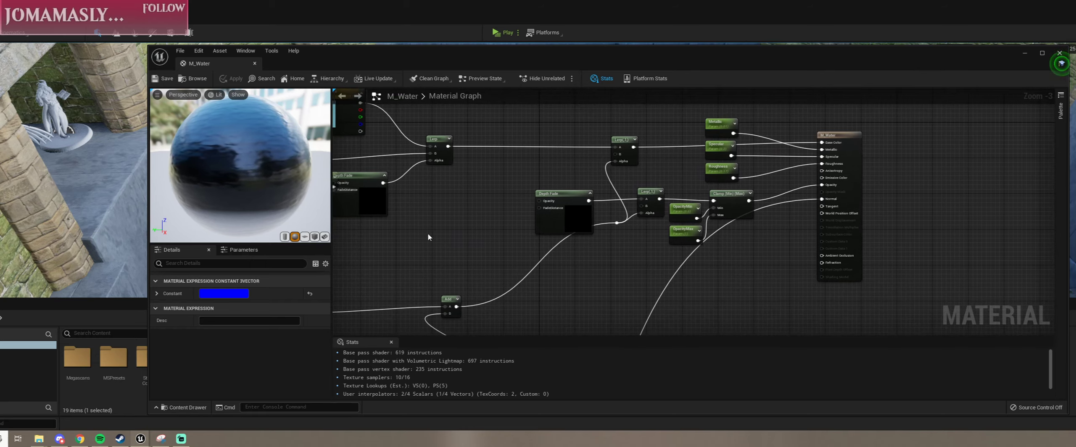
{"action": "right_click_drag", "start_coordinate": [592, 283], "coordinate": [958, 132]}
{"action": "right_click_drag", "start_coordinate": [516, 315], "coordinate": [703, 183]}
{"action": "scroll", "coordinate": [703, 235], "scroll_direction": "down", "scroll_amount": 2}
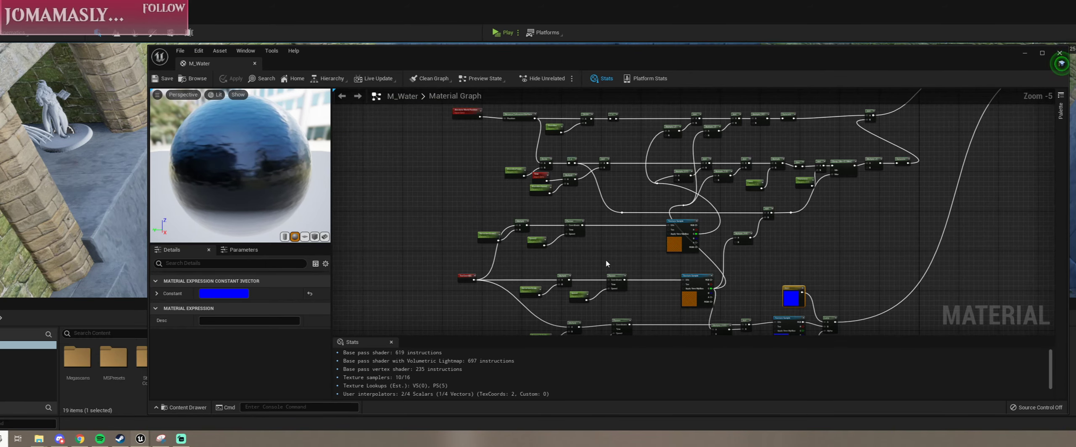
Step: Examine the foam and shoreline branches in the upper M_Water graph and compare them with the water edges in the arena level
{"action": "scroll", "coordinate": [606, 264], "scroll_direction": "up", "scroll_amount": 1}
{"action": "right_click_drag", "start_coordinate": [608, 263], "coordinate": [612, 298]}
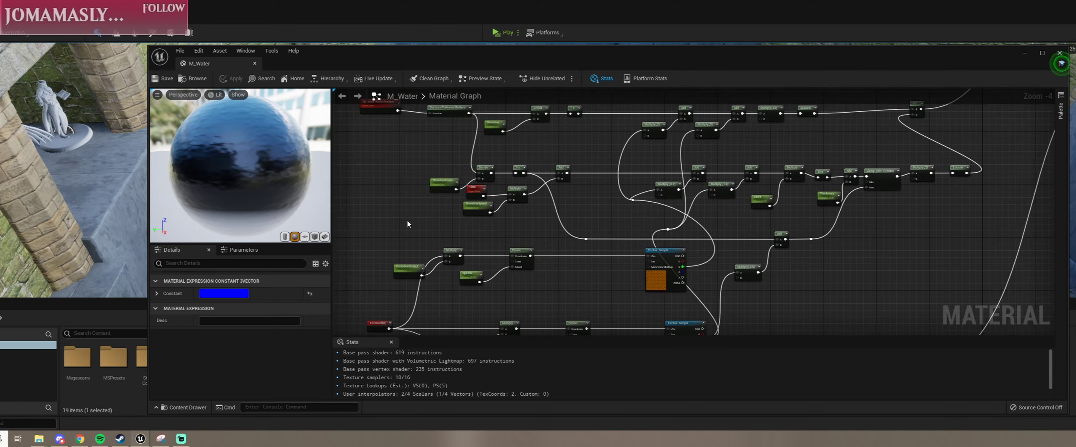
{"action": "right_click_drag", "start_coordinate": [594, 255], "coordinate": [649, 310]}
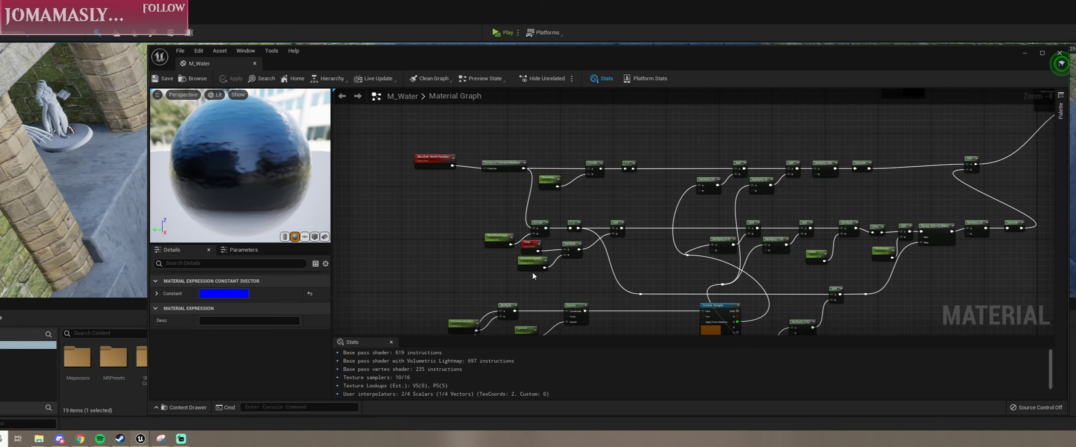
{"action": "right_click_drag", "start_coordinate": [682, 214], "coordinate": [561, 156]}
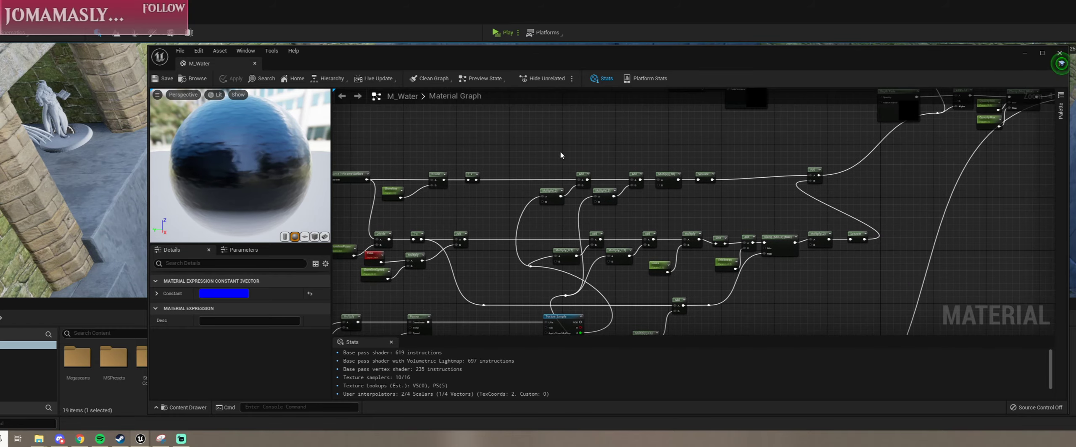
{"action": "left_click_drag", "start_coordinate": [585, 63], "coordinate": [559, 359]}
{"action": "scroll", "coordinate": [344, 189], "scroll_direction": "up", "scroll_amount": 2}
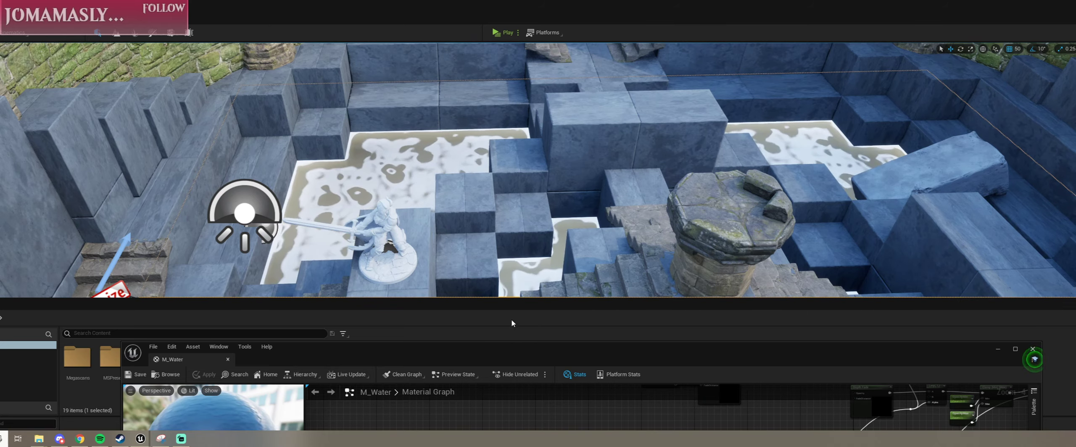
{"action": "left_click_drag", "start_coordinate": [483, 348], "coordinate": [504, 95]}
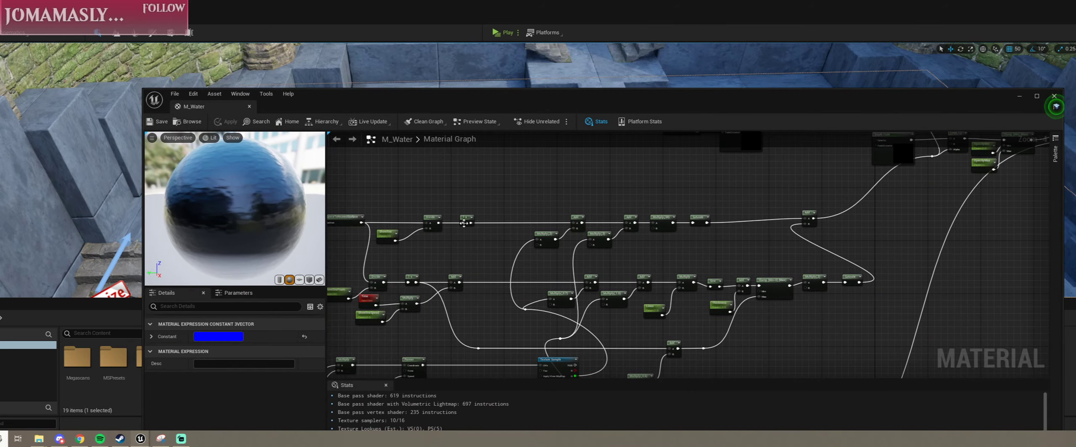
Step: Inspect the DistanceToNearestSurface node fed by Absolute World Position at the start of the shoreline branch
{"action": "right_click_drag", "start_coordinate": [458, 235], "coordinate": [628, 237]}
{"action": "scroll", "coordinate": [411, 208], "scroll_direction": "up", "scroll_amount": 3}
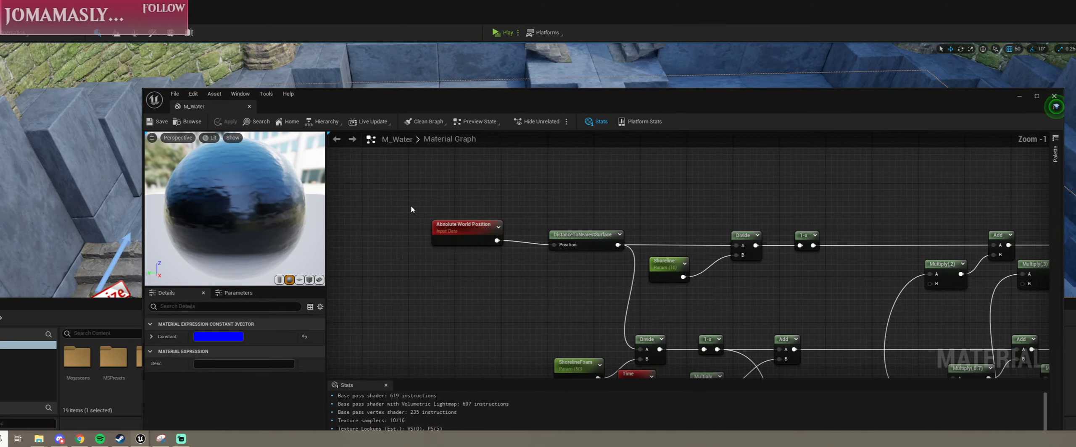
{"action": "left_click", "coordinate": [589, 233]}
Step: Inspect the FadeDistance scalar parameter that feeds the Depth Fade node in the water colour branch
{"action": "scroll", "coordinate": [665, 231], "scroll_direction": "down", "scroll_amount": 3}
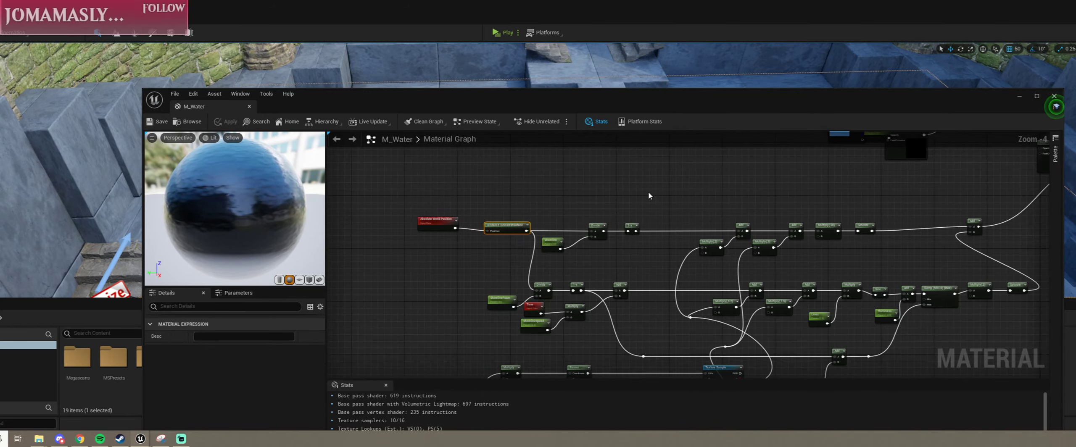
{"action": "scroll", "coordinate": [648, 196], "scroll_direction": "down", "scroll_amount": 2}
{"action": "right_click_drag", "start_coordinate": [769, 179], "coordinate": [494, 253]}
{"action": "scroll", "coordinate": [610, 234], "scroll_direction": "up", "scroll_amount": 3}
{"action": "left_click_drag", "start_coordinate": [474, 286], "coordinate": [496, 284]}
{"action": "left_click", "coordinate": [451, 286]}
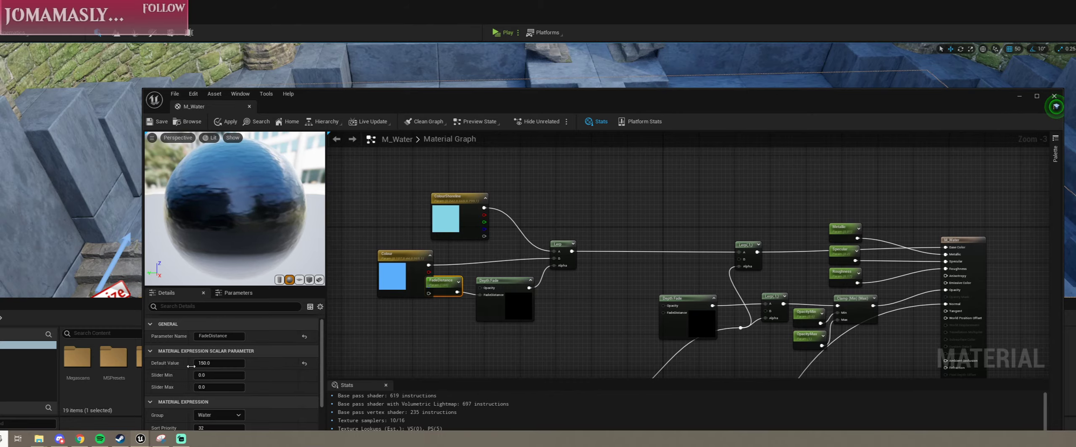
Step: Examine how the colour Lerp, metallic, specular, roughness and opacity nodes connect to the M_Water output node
{"action": "left_click_drag", "start_coordinate": [502, 105], "coordinate": [464, 90]}
{"action": "scroll", "coordinate": [438, 226], "scroll_direction": "down", "scroll_amount": 6}
{"action": "scroll", "coordinate": [438, 226], "scroll_direction": "up", "scroll_amount": 5}
{"action": "scroll", "coordinate": [546, 242], "scroll_direction": "down", "scroll_amount": 6}
{"action": "scroll", "coordinate": [605, 265], "scroll_direction": "up", "scroll_amount": 9}
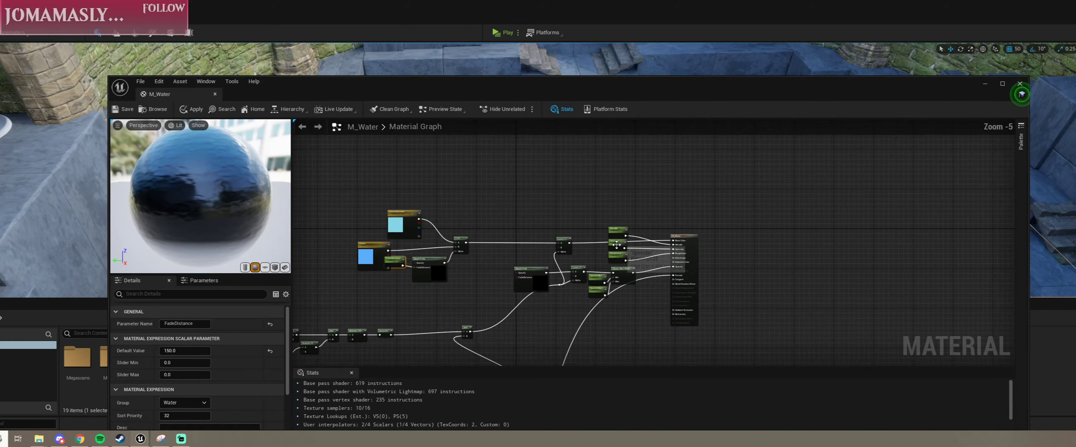
{"action": "scroll", "coordinate": [584, 245], "scroll_direction": "down", "scroll_amount": 2}
{"action": "right_click_drag", "start_coordinate": [584, 246], "coordinate": [704, 193]}
Step: Close the M_Water material without applying its changes and open the MI_Water material instance with its whole preview sphere in view
{"action": "left_click", "coordinate": [214, 94]}
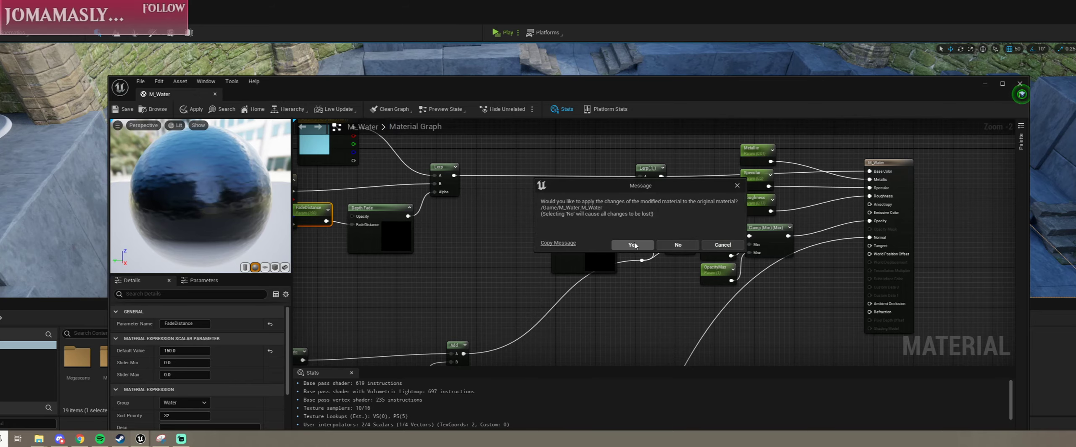
{"action": "left_click", "coordinate": [670, 247]}
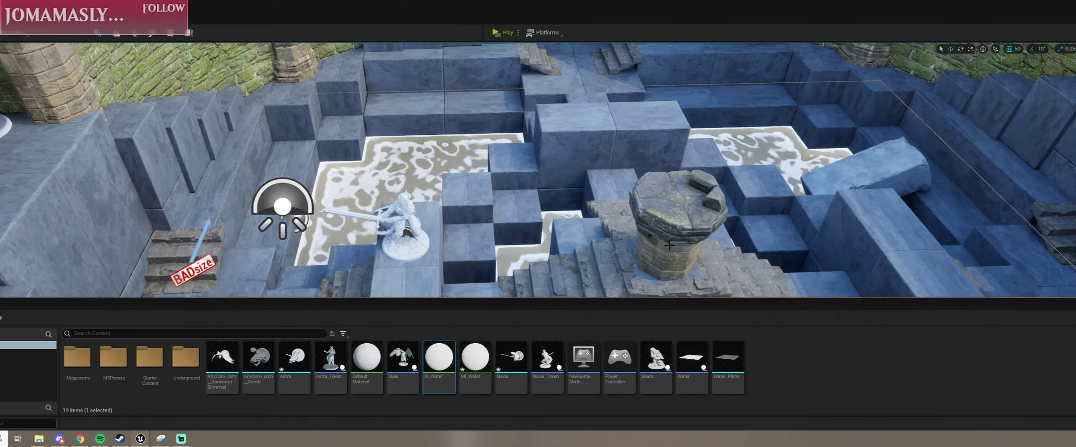
{"action": "double_click", "coordinate": [474, 360]}
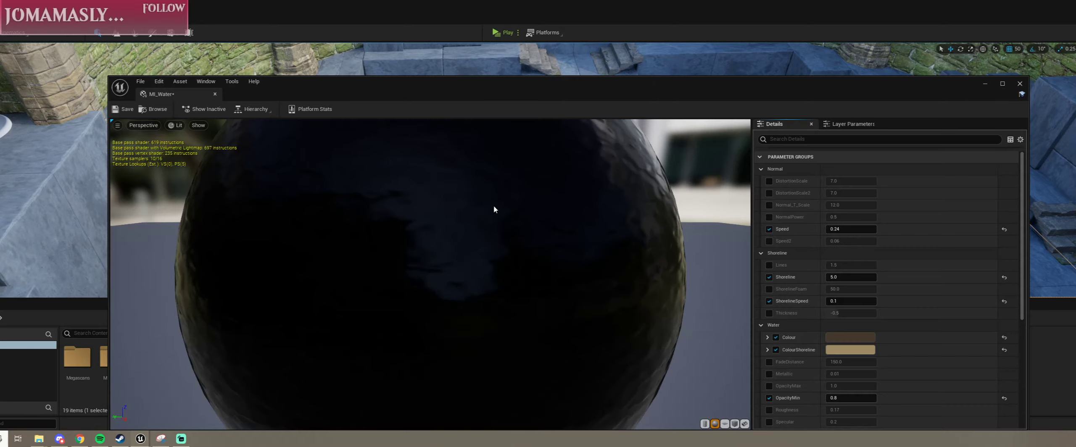
{"action": "left_click_drag", "start_coordinate": [527, 259], "coordinate": [602, 294]}
Step: Turn off the Colour and ColourShoreline overrides in MI_Water and play the level briefly to view the water
{"action": "left_click", "coordinate": [776, 338]}
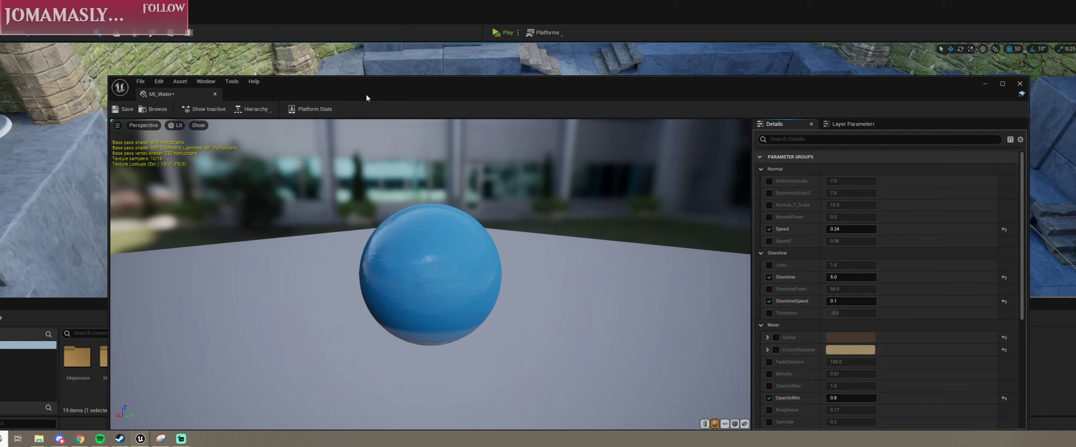
{"action": "left_click_drag", "start_coordinate": [367, 98], "coordinate": [475, 304]}
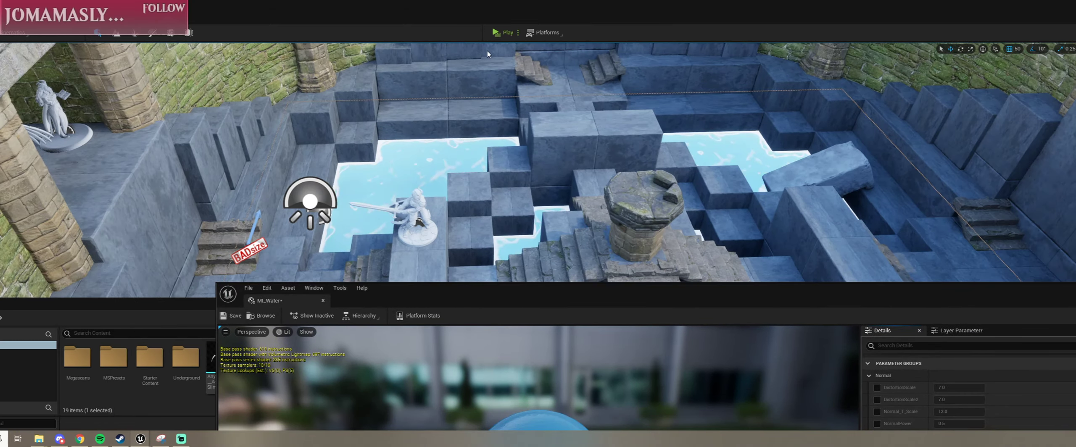
{"action": "left_click", "coordinate": [497, 33]}
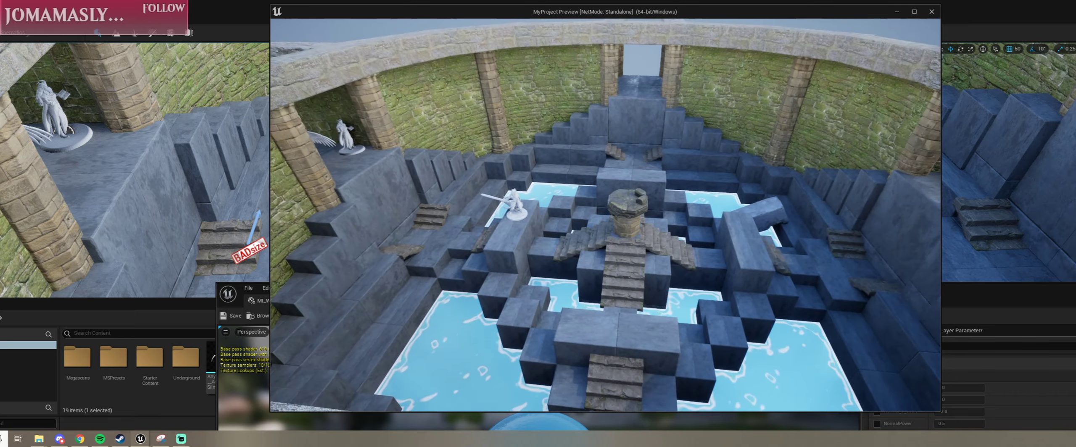
{"action": "key", "text": "Escape"}
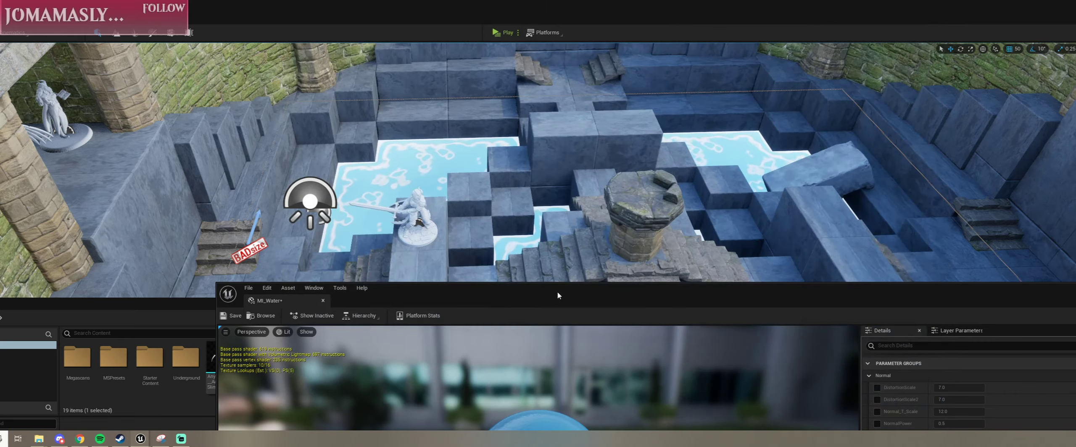
Step: Review the MI_Water parameter groups, turn the Colour and ColourShoreline overrides back on, and close the material instance
{"action": "left_click_drag", "start_coordinate": [555, 291], "coordinate": [481, 65]}
{"action": "scroll", "coordinate": [967, 237], "scroll_direction": "down", "scroll_amount": 4}
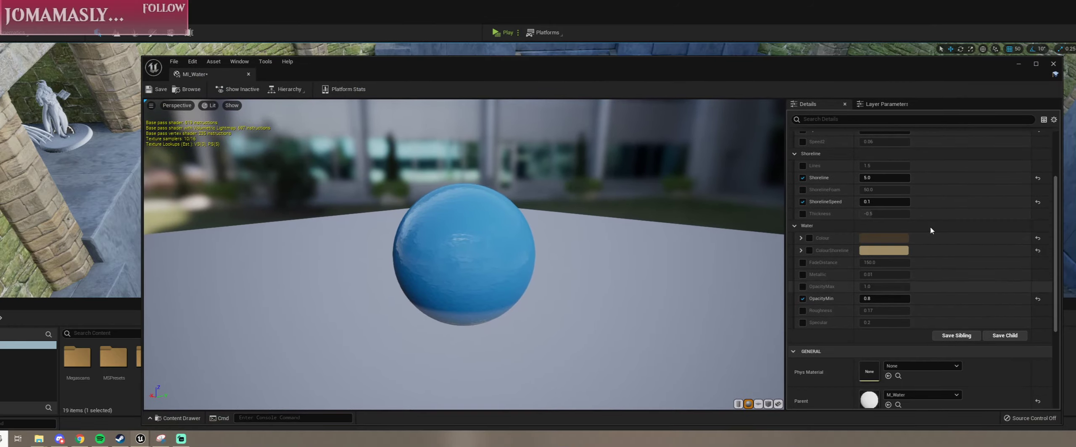
{"action": "scroll", "coordinate": [939, 278], "scroll_direction": "up", "scroll_amount": 4}
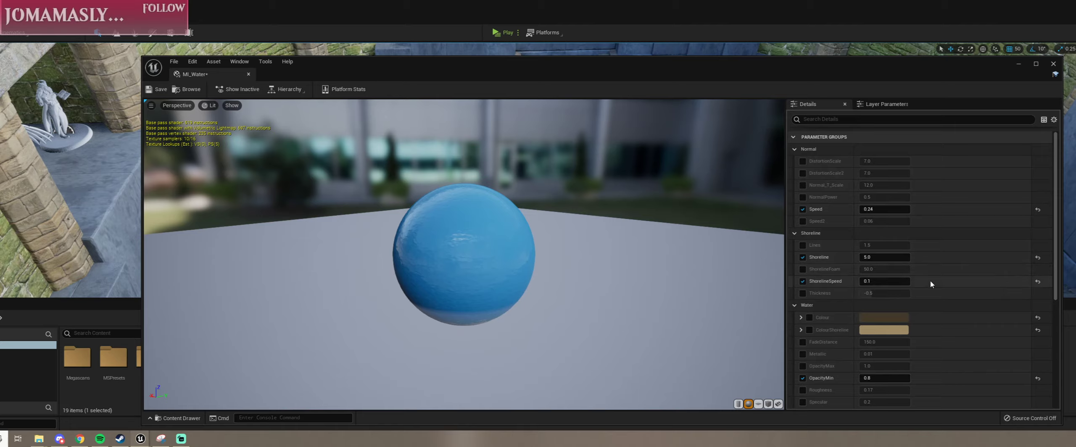
{"action": "scroll", "coordinate": [936, 284], "scroll_direction": "down", "scroll_amount": 3}
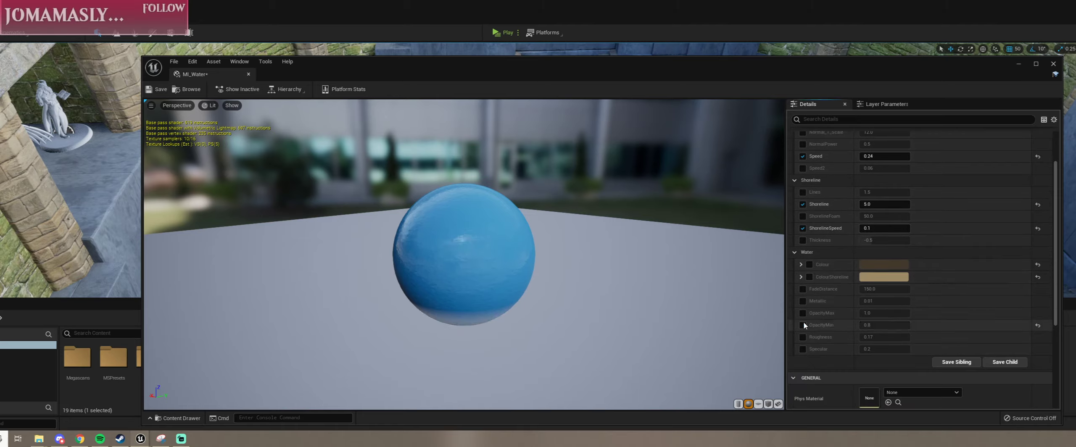
{"action": "scroll", "coordinate": [793, 319], "scroll_direction": "down", "scroll_amount": 3}
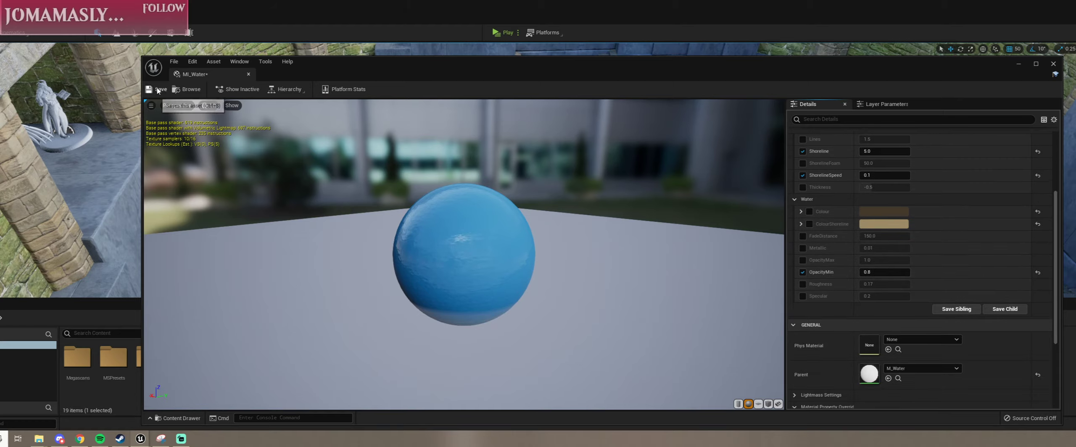
{"action": "left_click", "coordinate": [810, 211]}
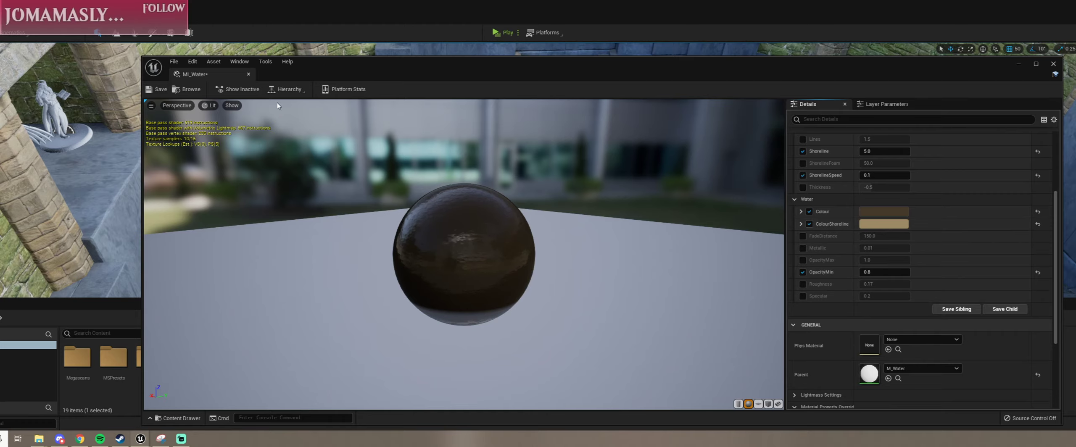
{"action": "left_click", "coordinate": [248, 75]}
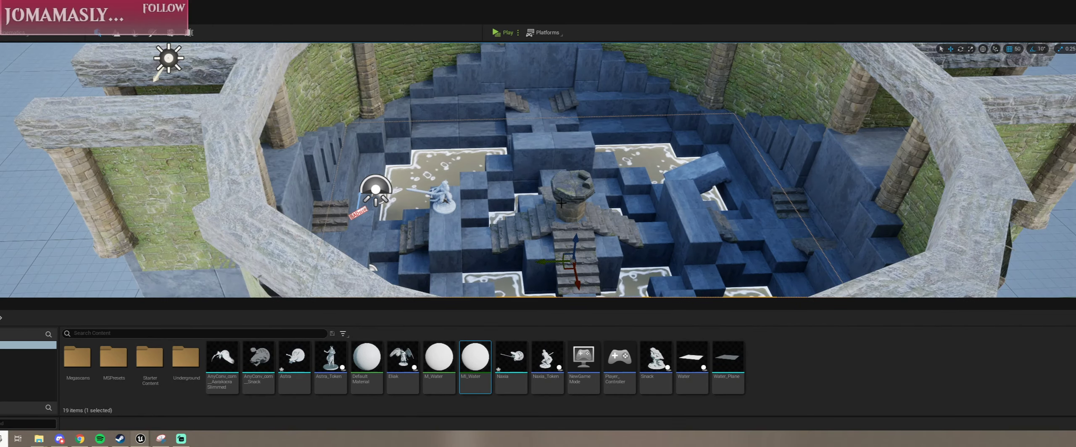
Step: Fly around the arena level to examine the water surface and its shoreline foam around the blocks from several angles
{"action": "left_click_drag", "start_coordinate": [562, 203], "coordinate": [414, 227], "text": "alt"}
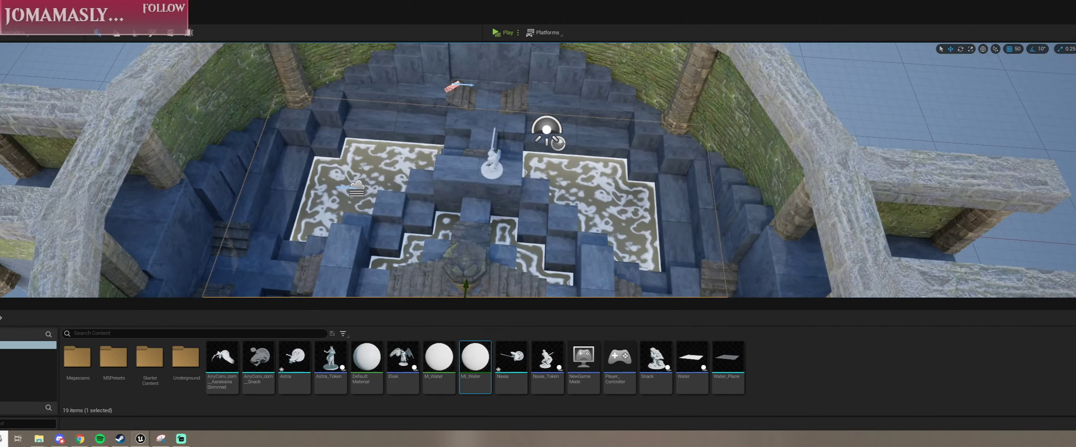
{"action": "middle_click_drag", "start_coordinate": [440, 254], "coordinate": [521, 170], "text": "alt"}
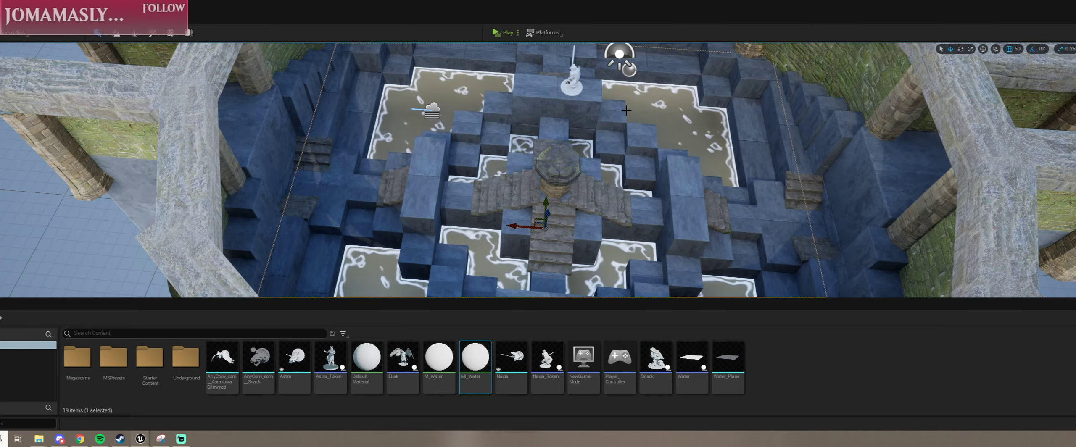
{"action": "mouse_move", "coordinate": [626, 110]}
{"action": "right_mouse_down"}
{"action": "mouse_move", "coordinate": [656, 118]}
{"action": "mouse_move", "coordinate": [627, 117]}
{"action": "right_mouse_up"}
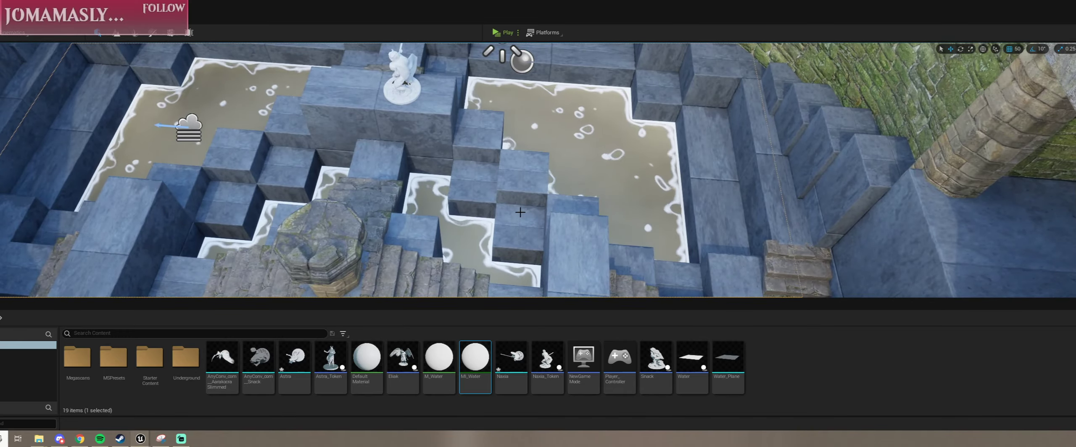
{"action": "right_click_drag", "start_coordinate": [519, 211], "coordinate": [290, 206]}
{"action": "right_click_drag", "start_coordinate": [506, 185], "coordinate": [507, 212]}
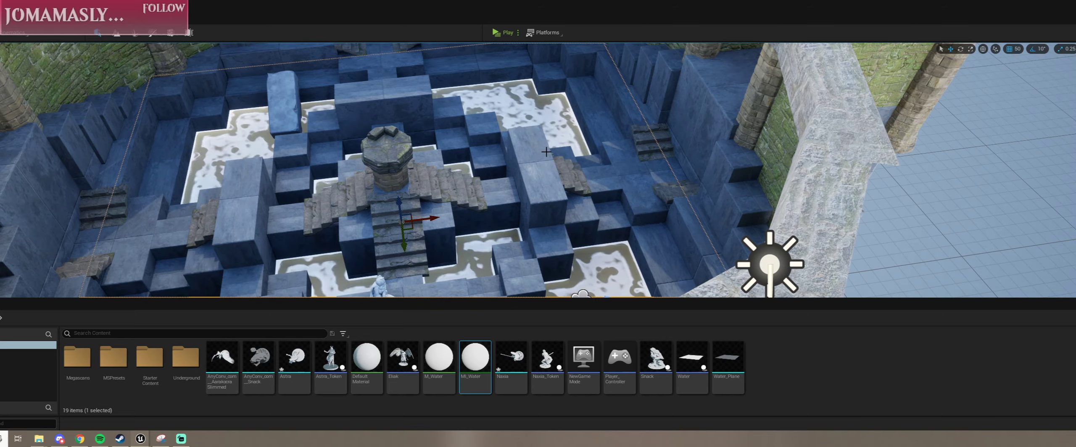
{"action": "scroll", "coordinate": [533, 150], "scroll_direction": "up", "scroll_amount": 4}
{"action": "right_click_drag", "start_coordinate": [533, 150], "coordinate": [620, 214]}
{"action": "key", "text": "s"}
{"action": "scroll", "coordinate": [549, 159], "scroll_direction": "up", "scroll_amount": 3}
{"action": "key", "text": "a"}
{"action": "key", "text": "e"}
{"action": "key", "text": "s"}
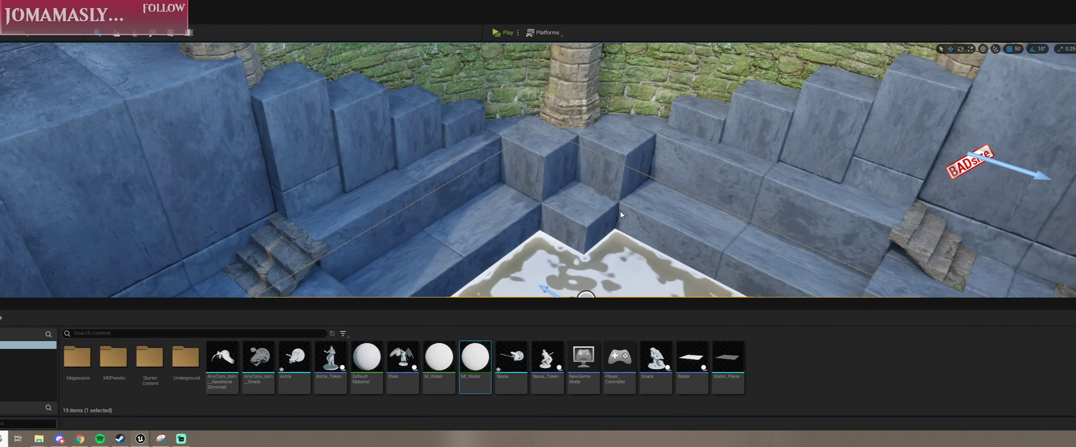
Step: Switch to the Streamlabs OBS window
{"action": "key", "text": "alt+Tab"}
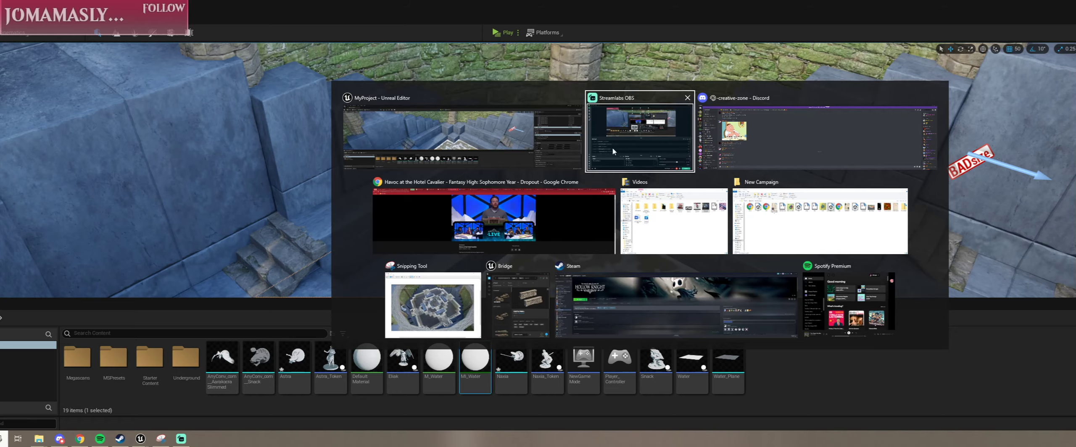
{"action": "left_click", "coordinate": [463, 131]}
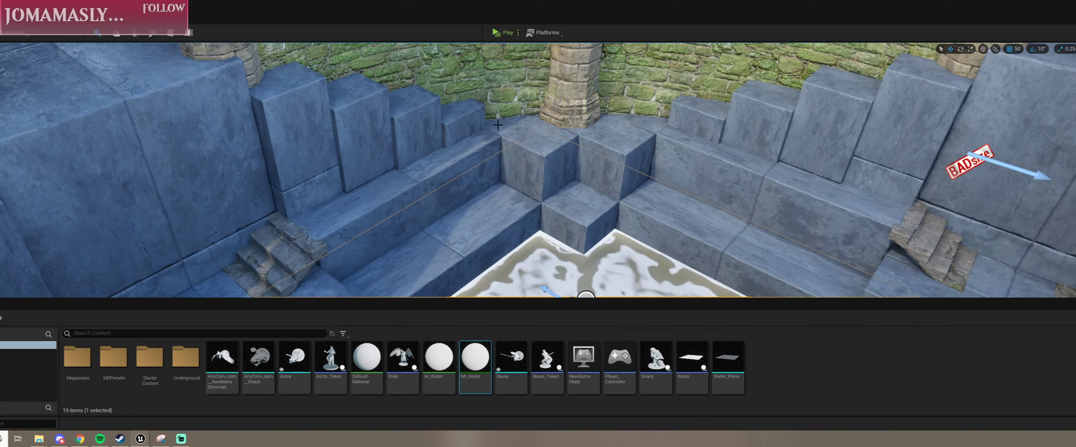
{"action": "key", "text": "alt+Tab"}
{"action": "left_click", "coordinate": [613, 130]}
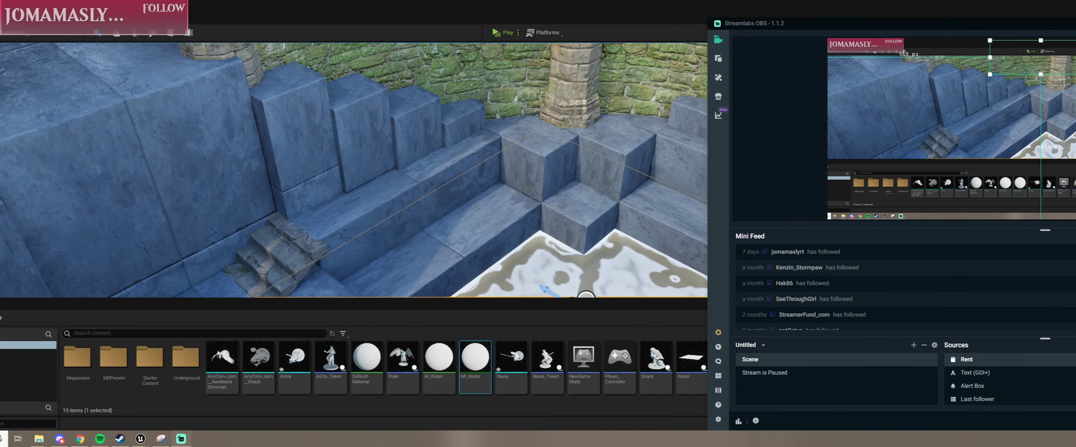